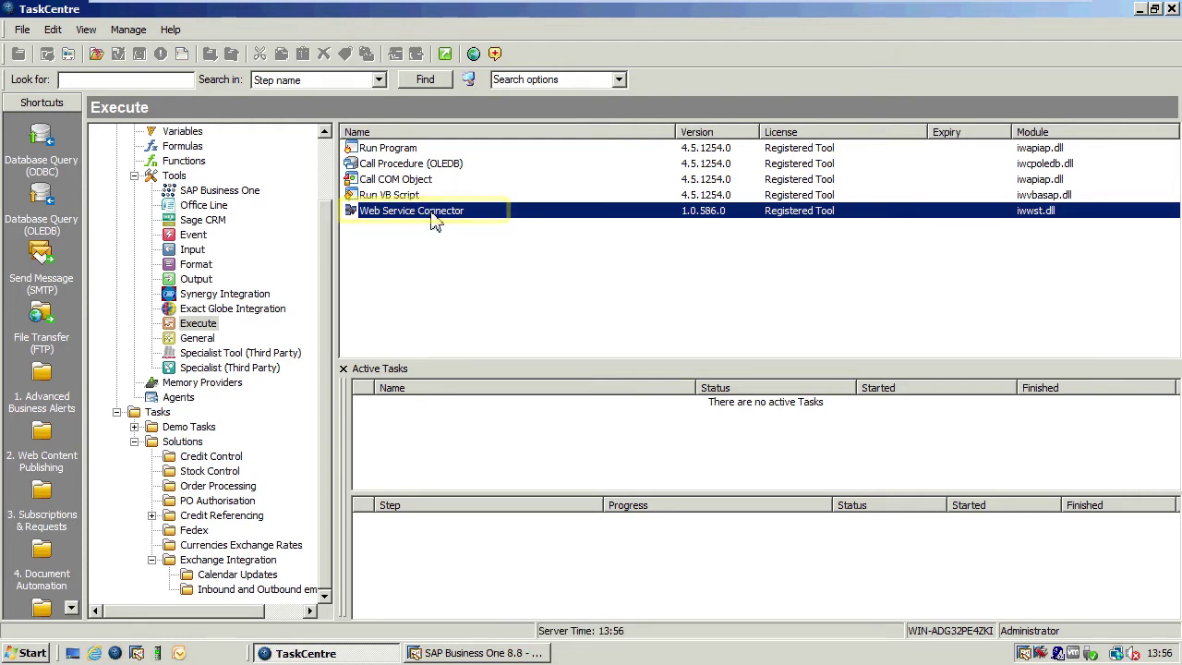
double_click(433, 220)
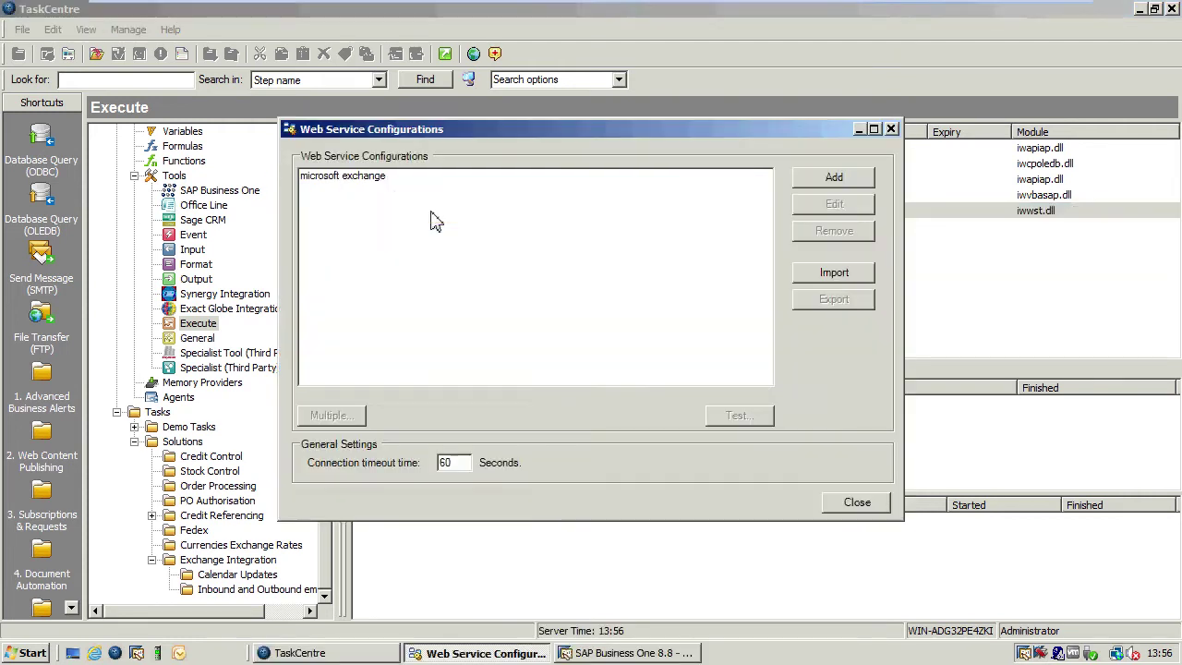
click(353, 183)
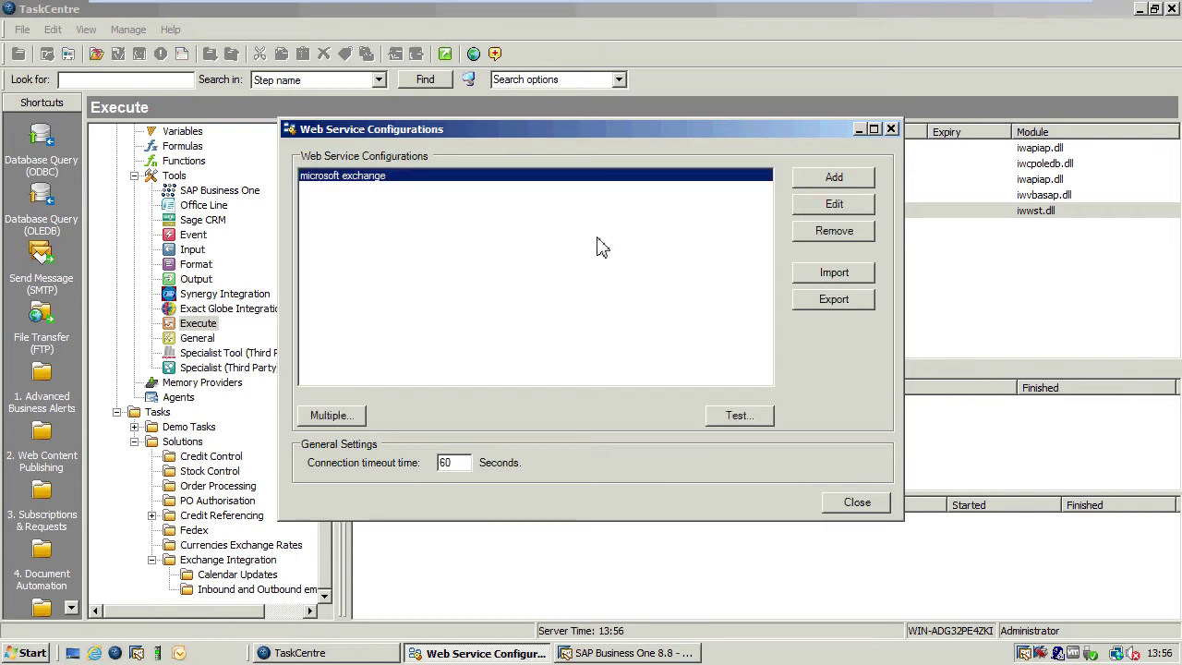
click(842, 209)
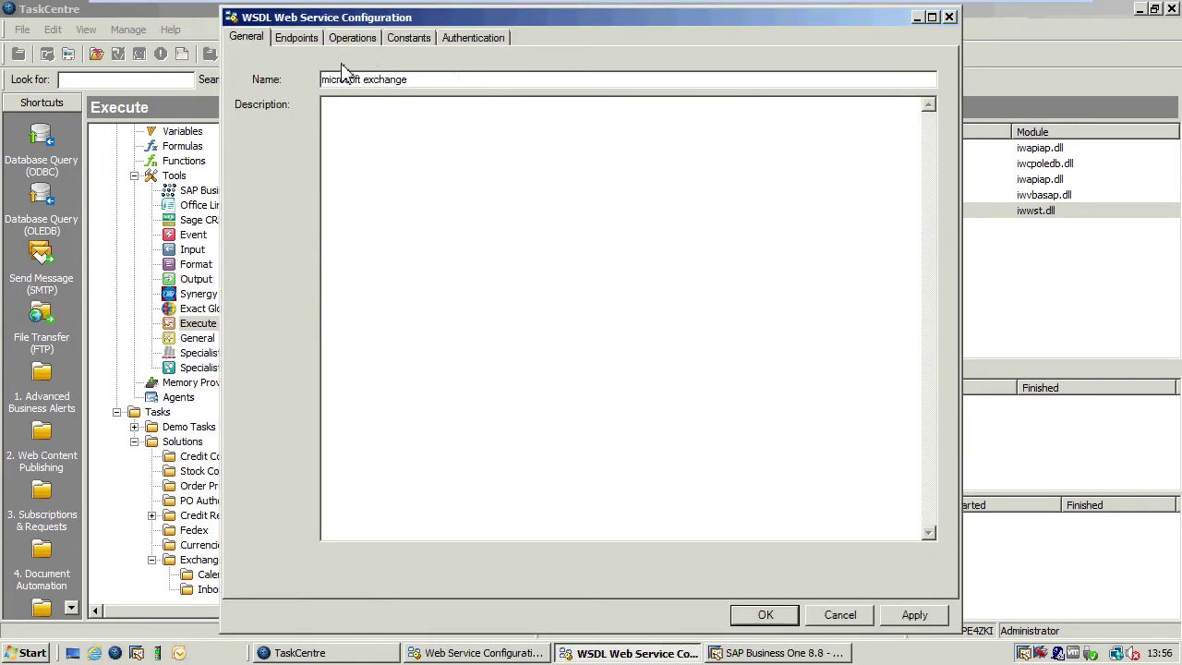
click(297, 42)
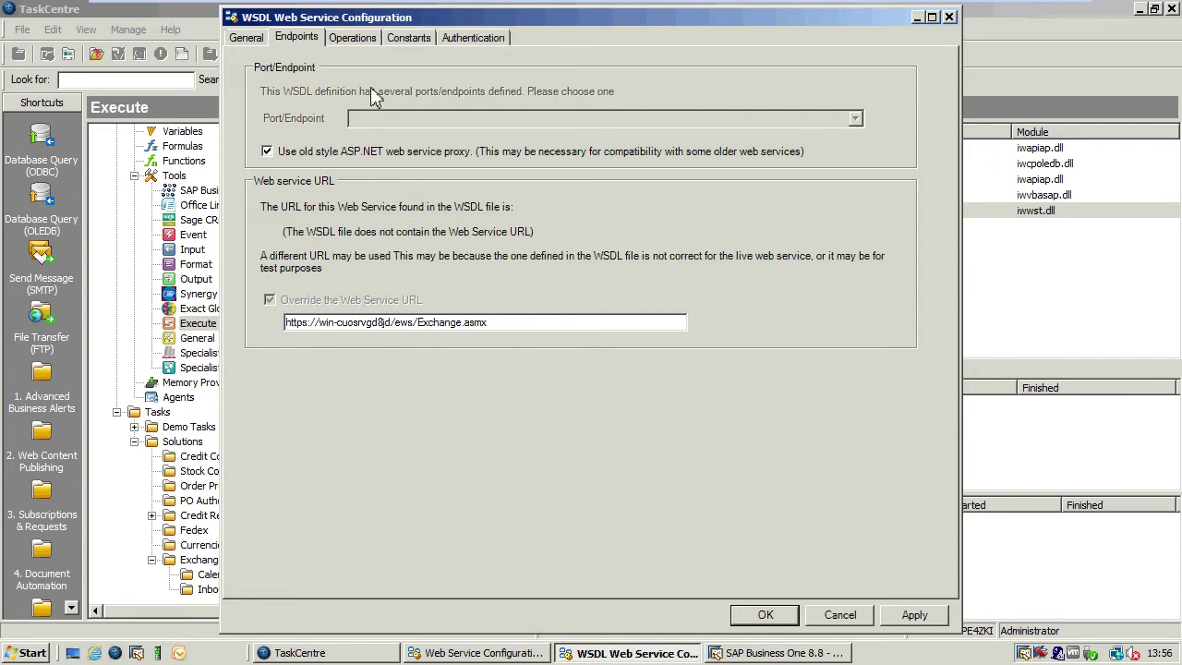
click(355, 40)
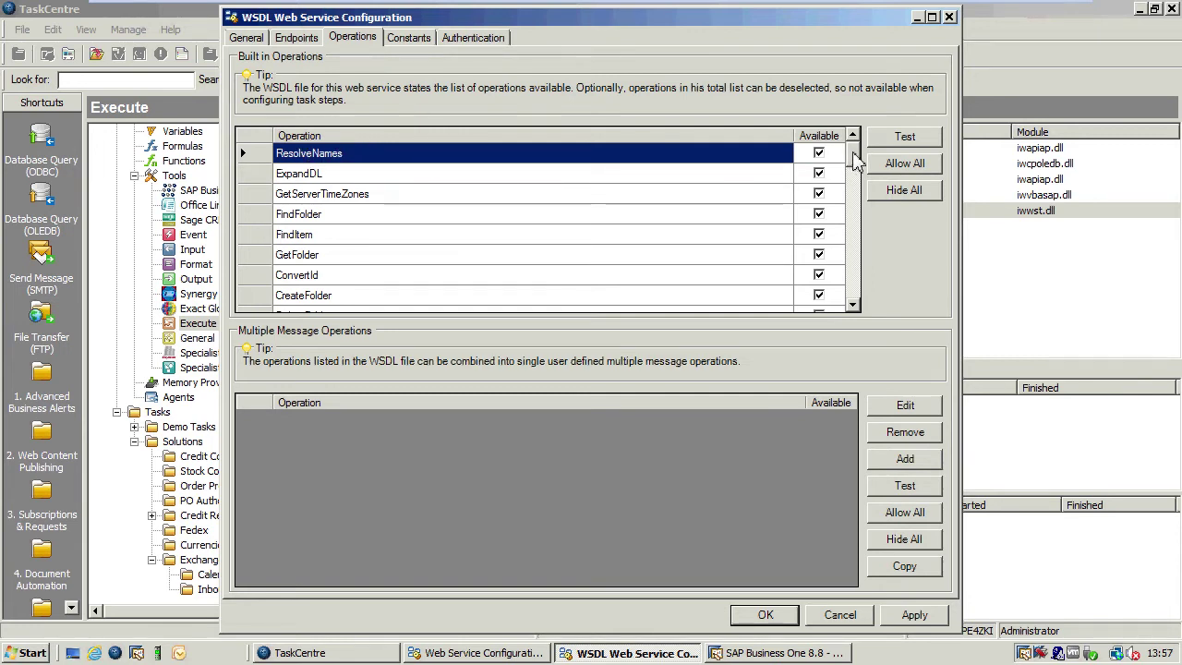
drag(855, 159, 864, 296)
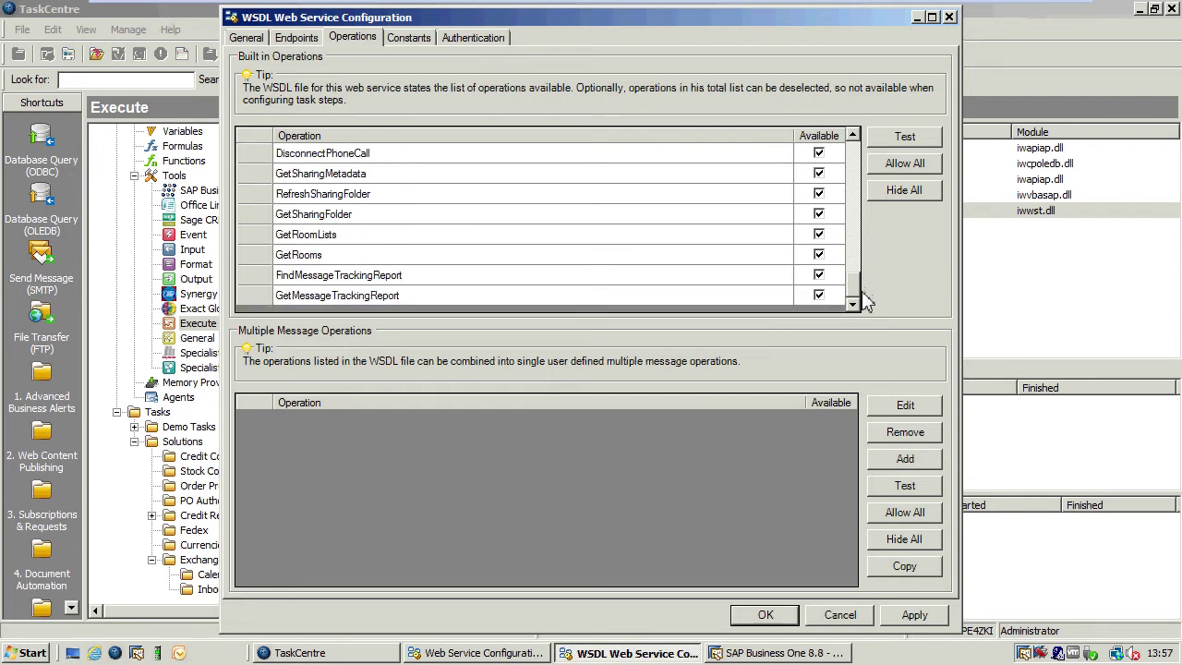
click(765, 615)
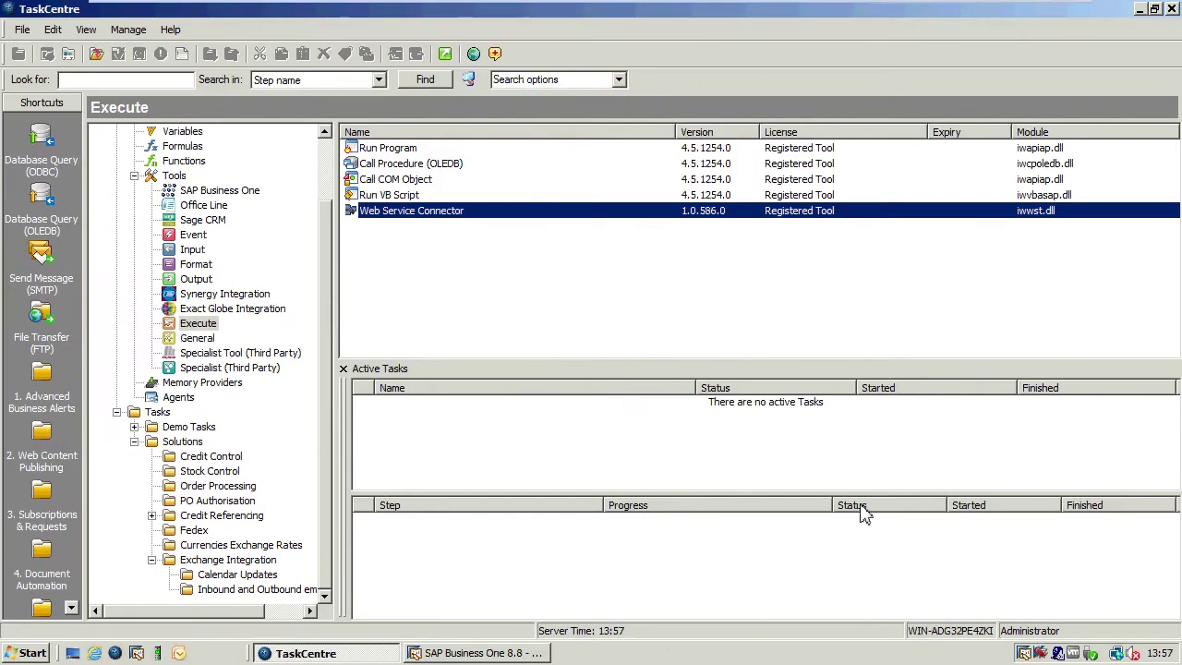
Open the SAP B1 Activity to Exchange Meeting task from the Calendar Updates folder.
click(257, 575)
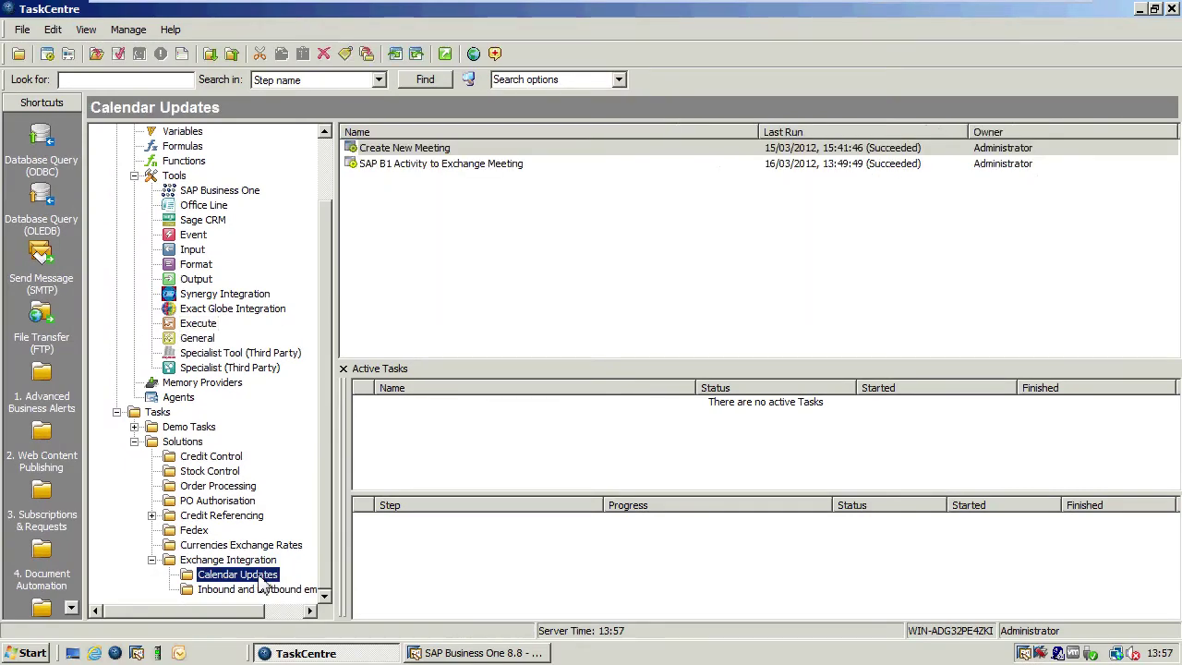
click(393, 168)
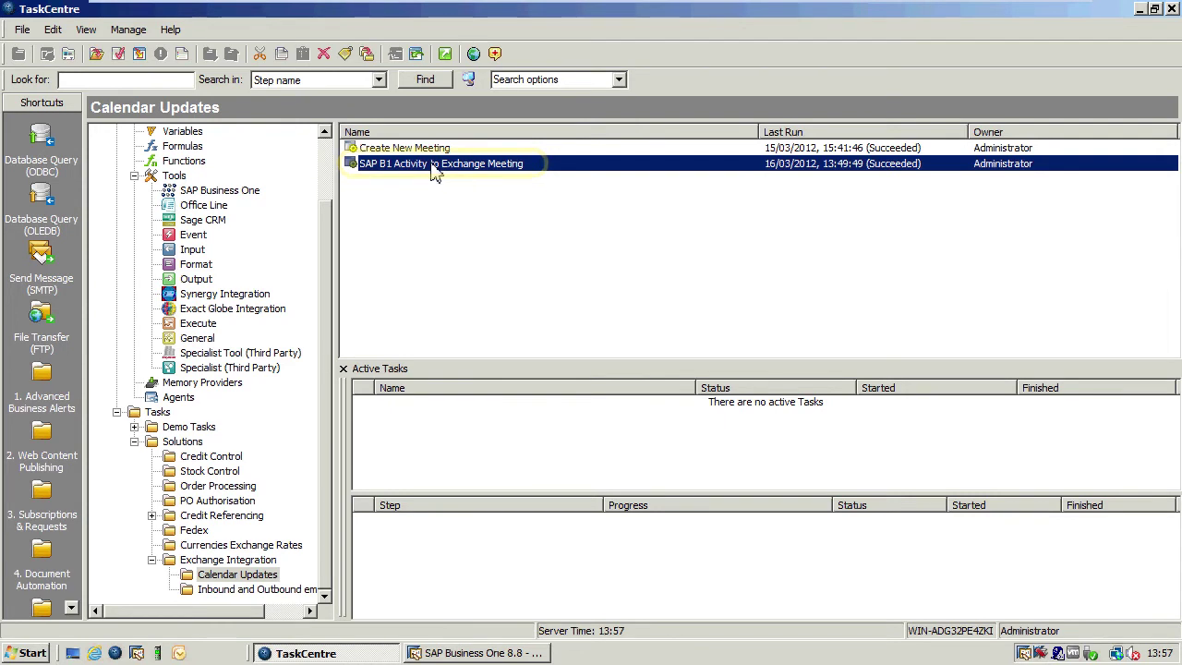
double_click(434, 164)
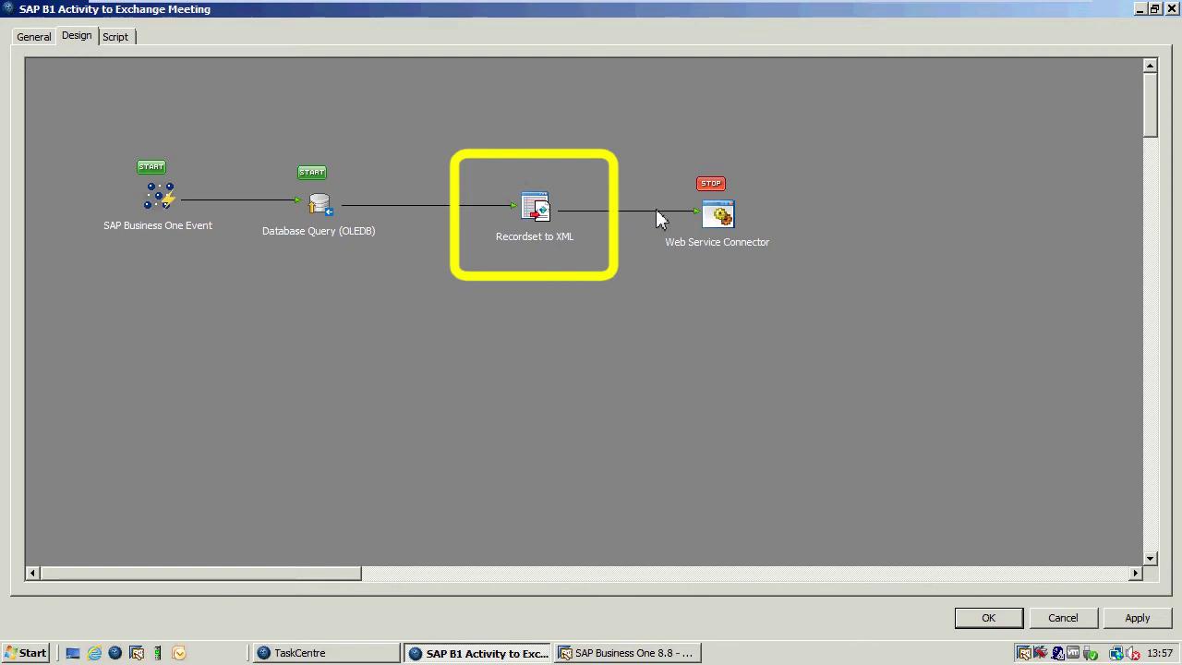
Open the Web Service Connector settings, confirm the CreateItem operation, and move to Mapping.
double_click(721, 219)
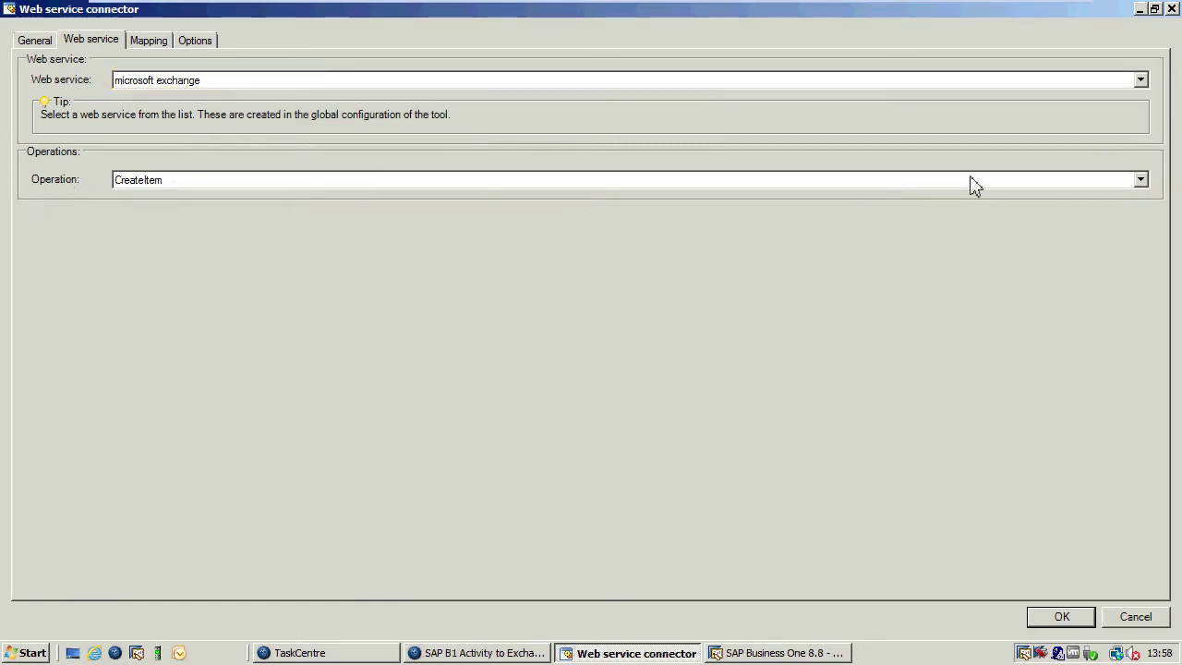
click(1141, 180)
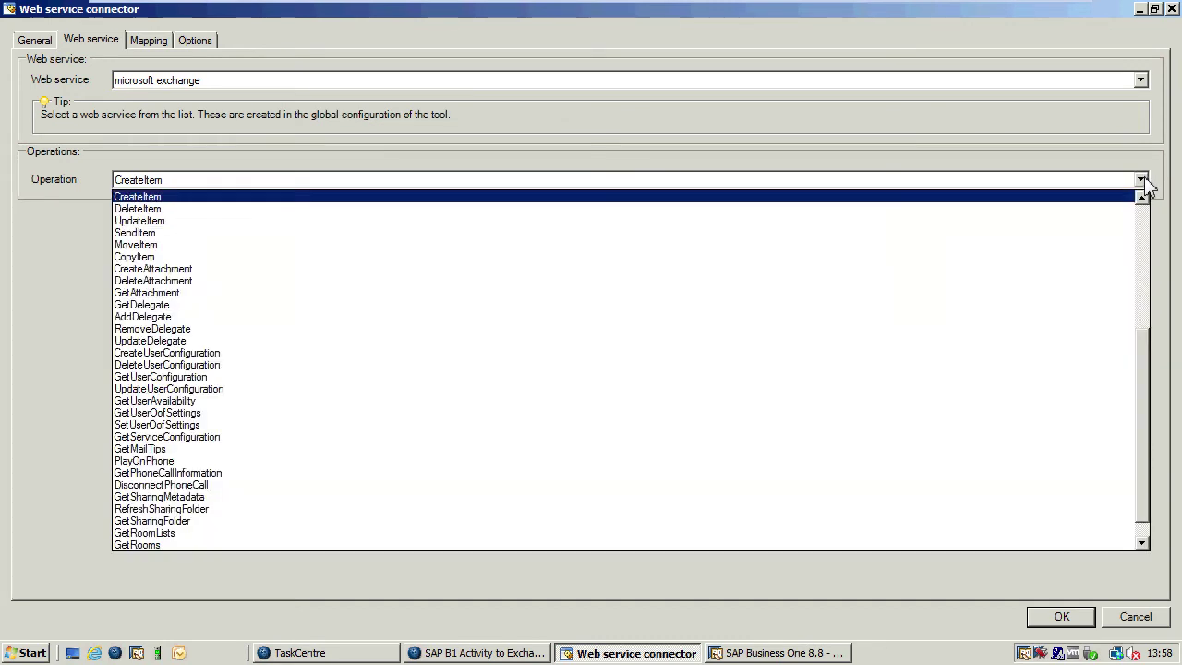
drag(1148, 370, 1148, 231)
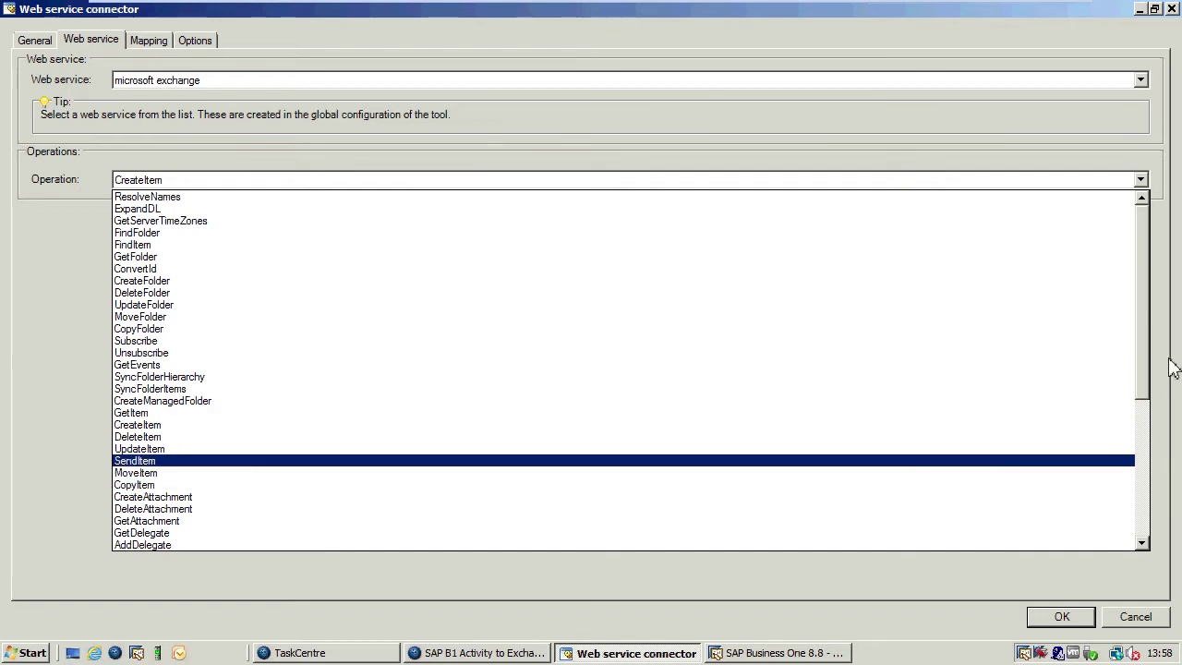
drag(1145, 318, 1151, 471)
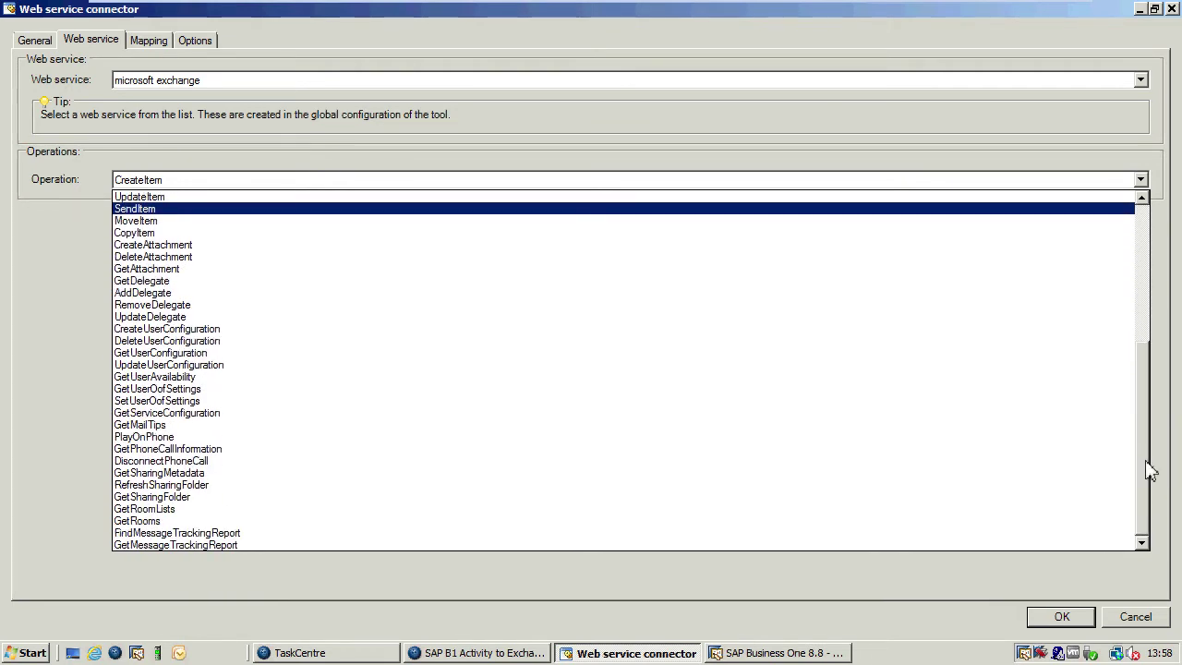
click(155, 46)
click(156, 46)
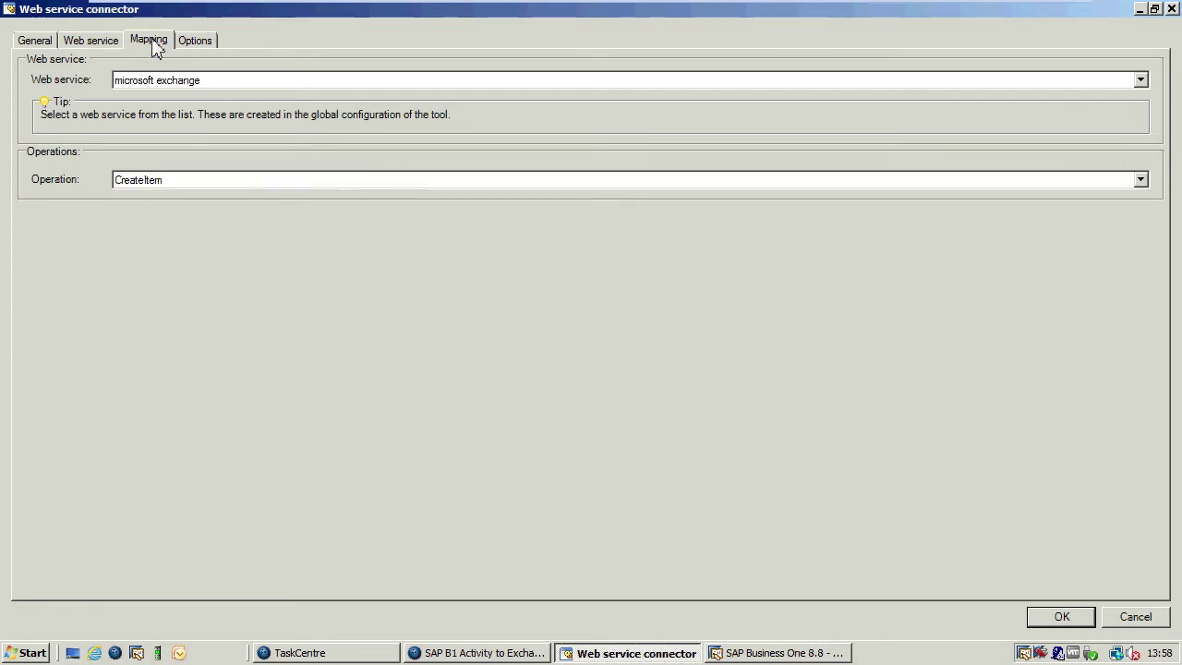
Expand the query fields and the CreateItem request down to the CalendarItem fields.
click(72, 121)
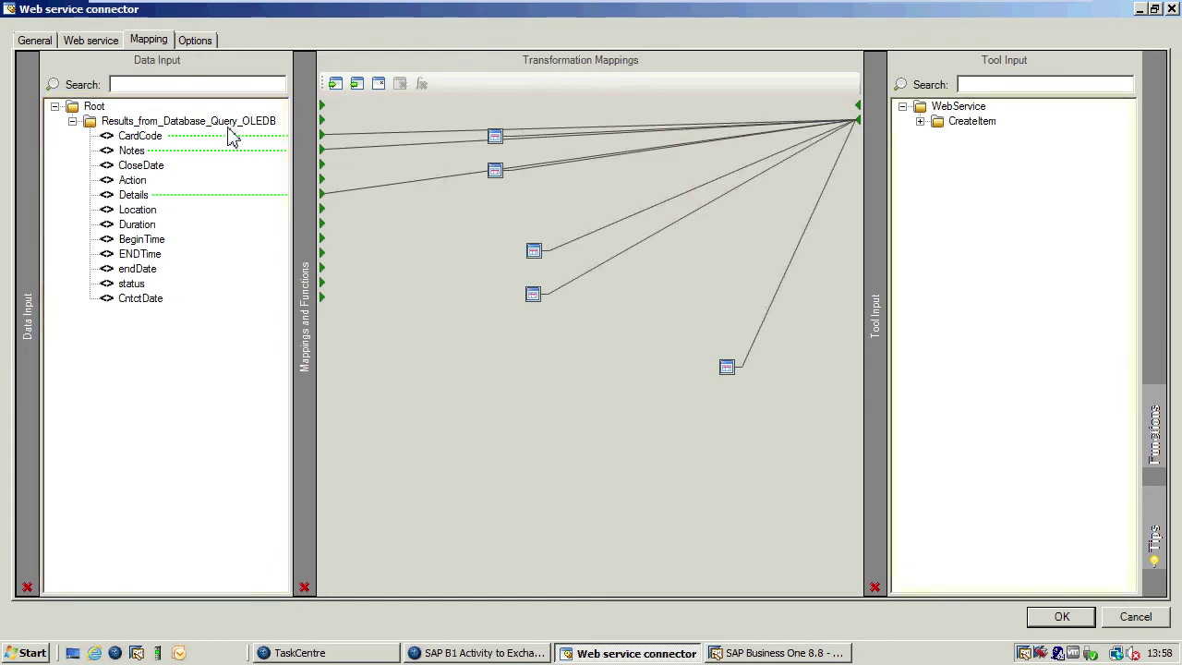
click(921, 122)
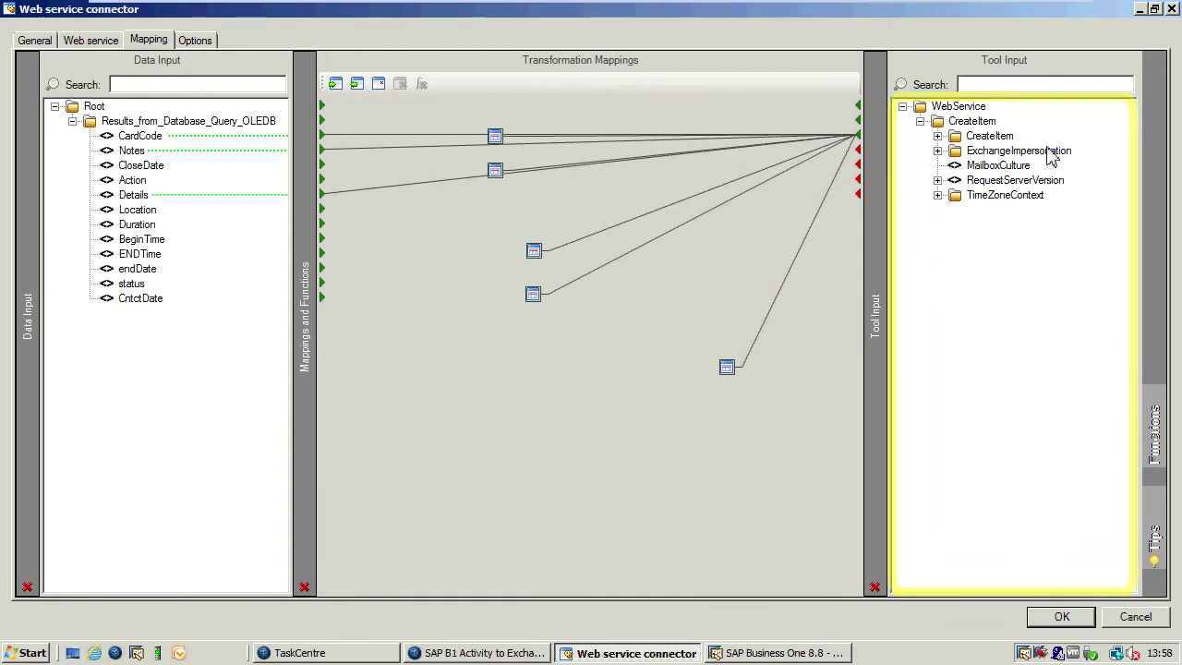
click(938, 136)
click(955, 165)
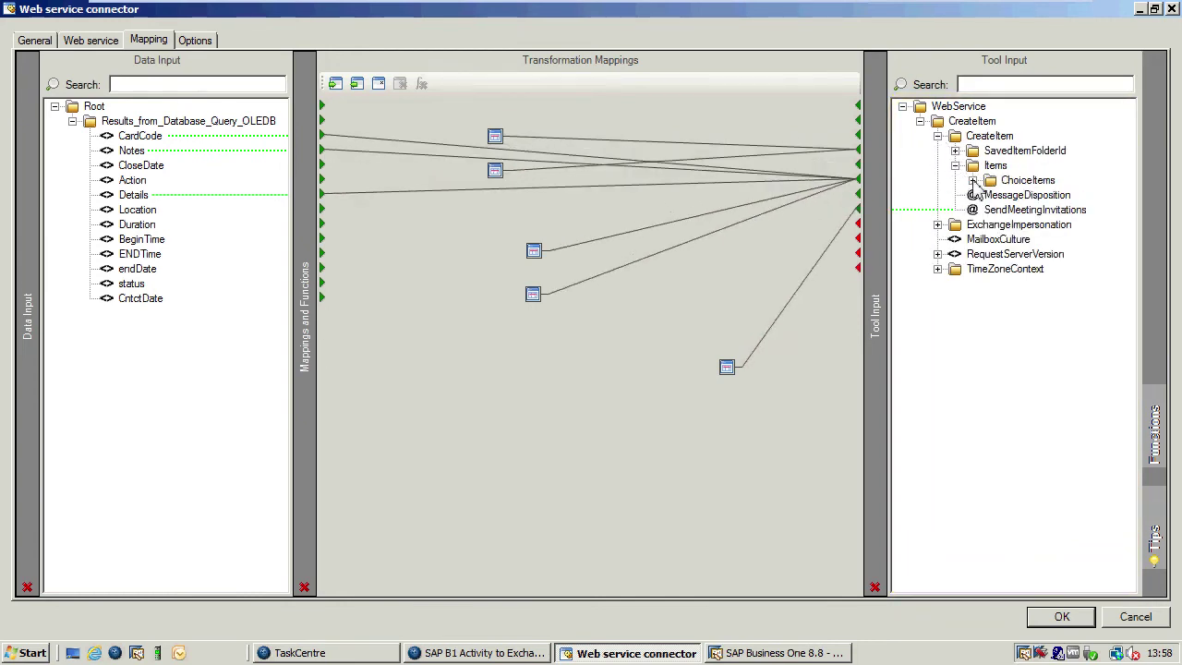
click(973, 180)
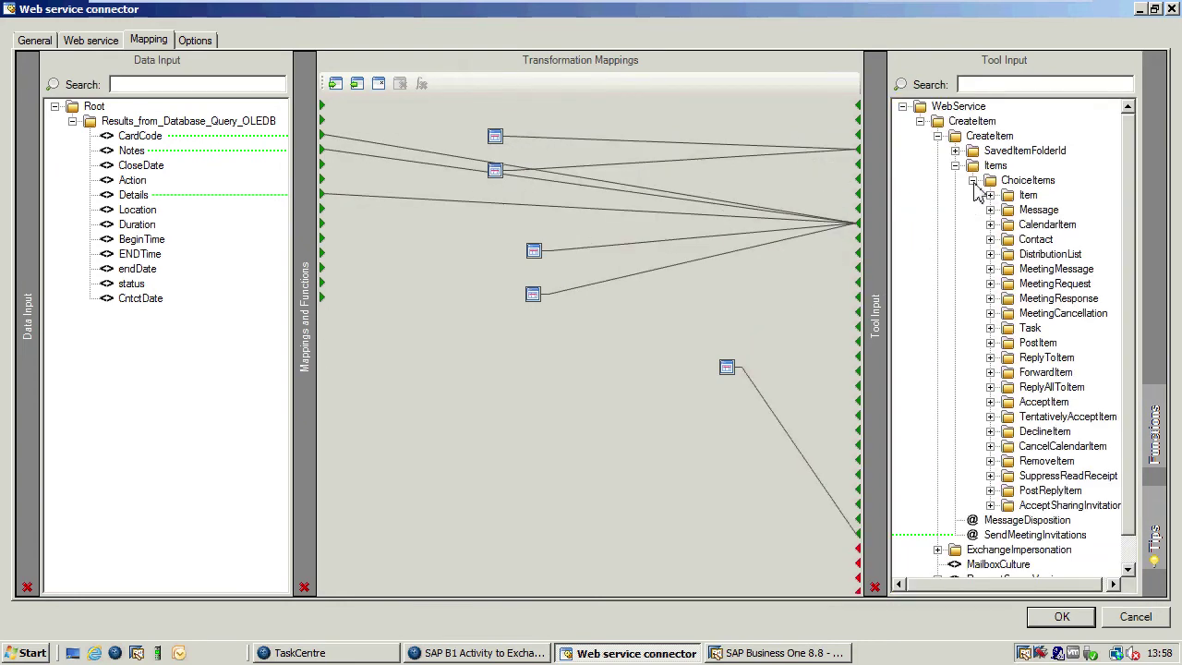
click(1034, 226)
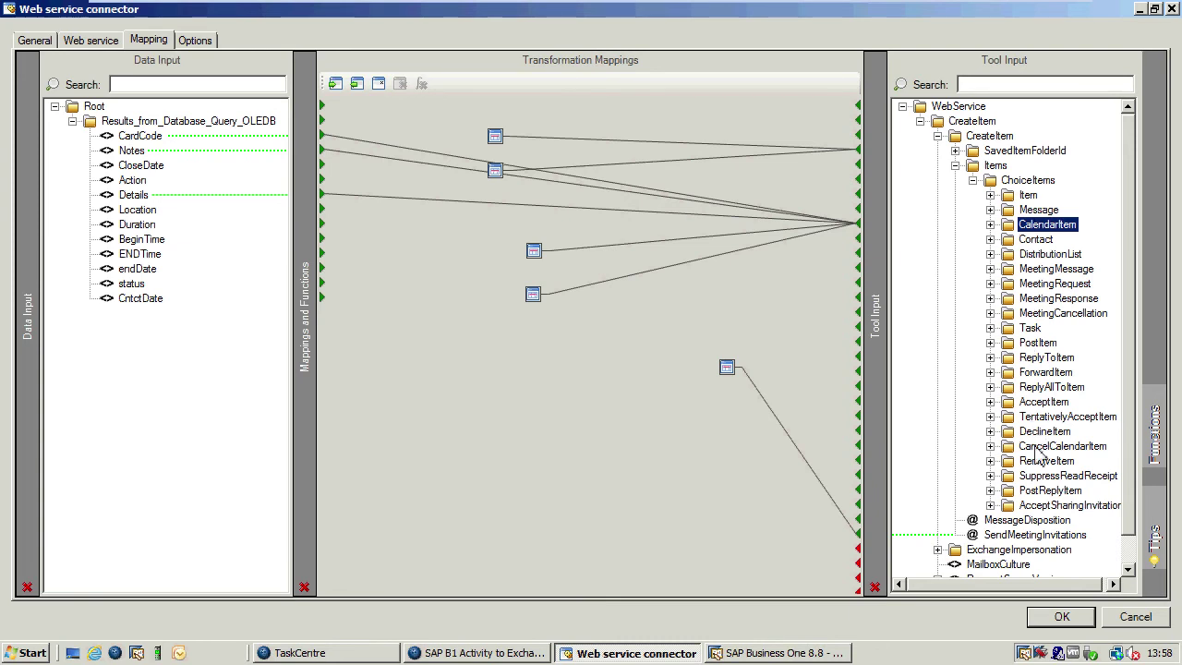
click(991, 226)
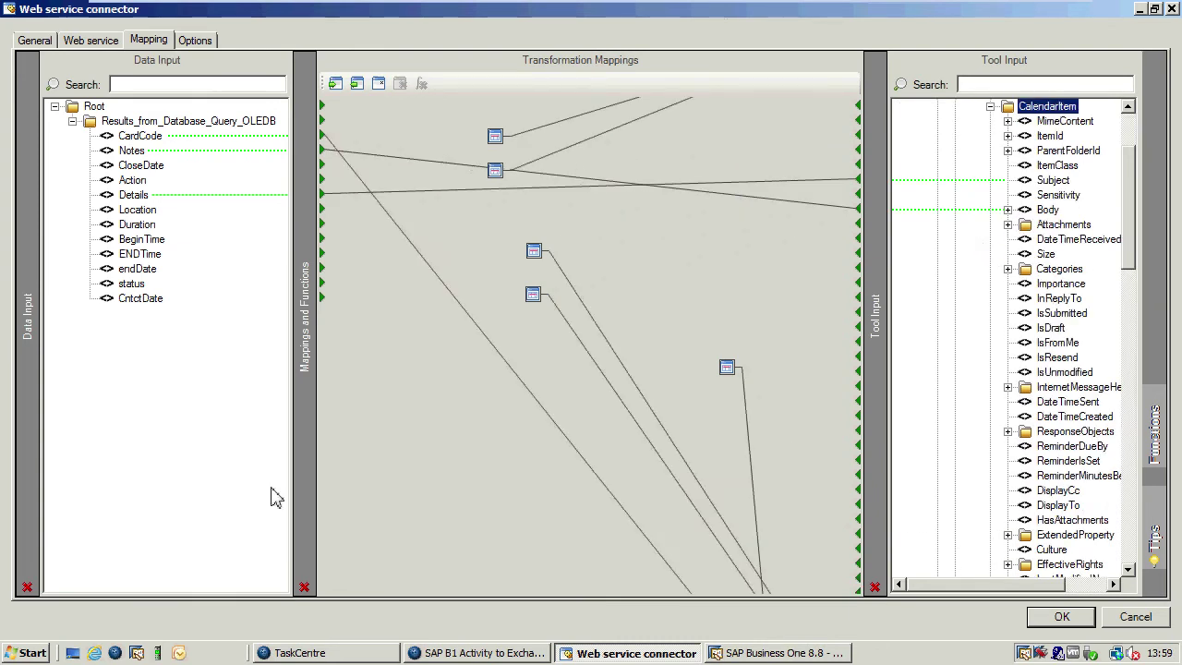
Confirm Notes feeds Body and Details feeds Subject, accept despite unmapped nodes, and close.
click(133, 153)
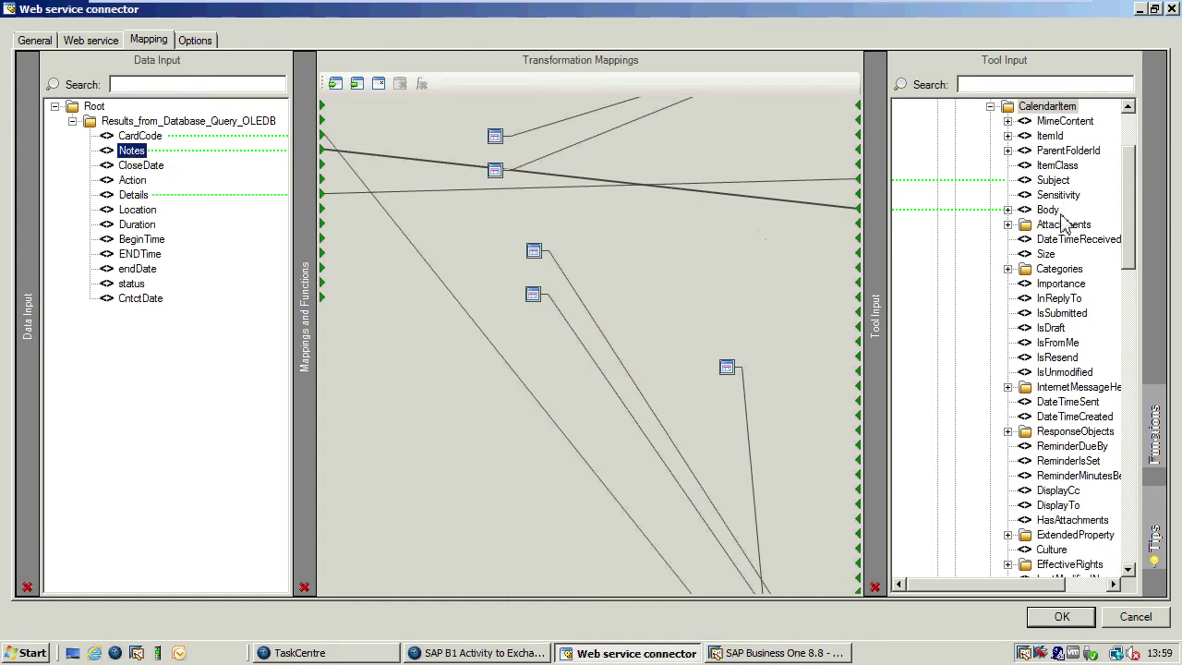
click(1055, 182)
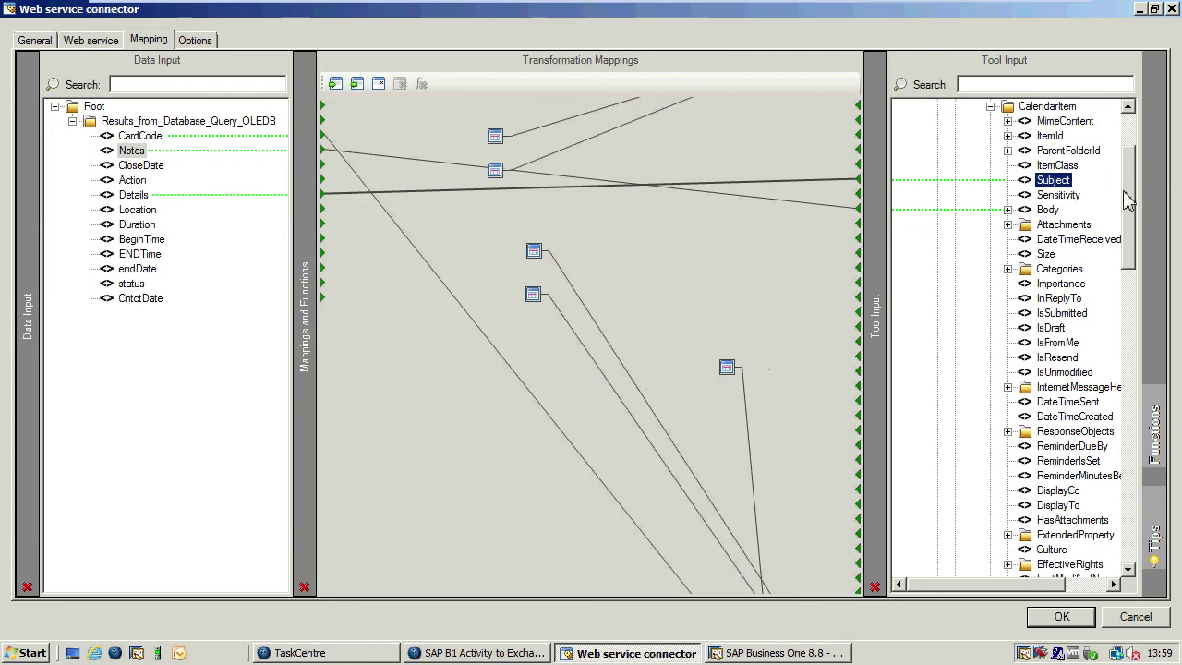
drag(1129, 190, 1136, 263)
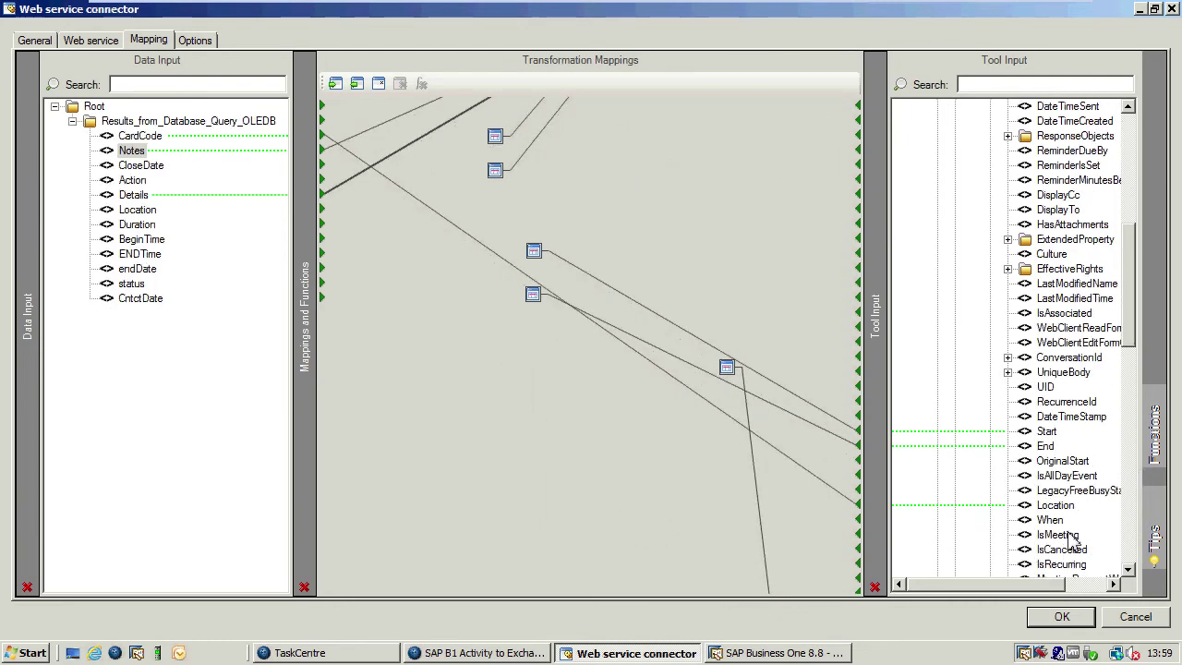
click(1065, 621)
click(618, 386)
click(986, 621)
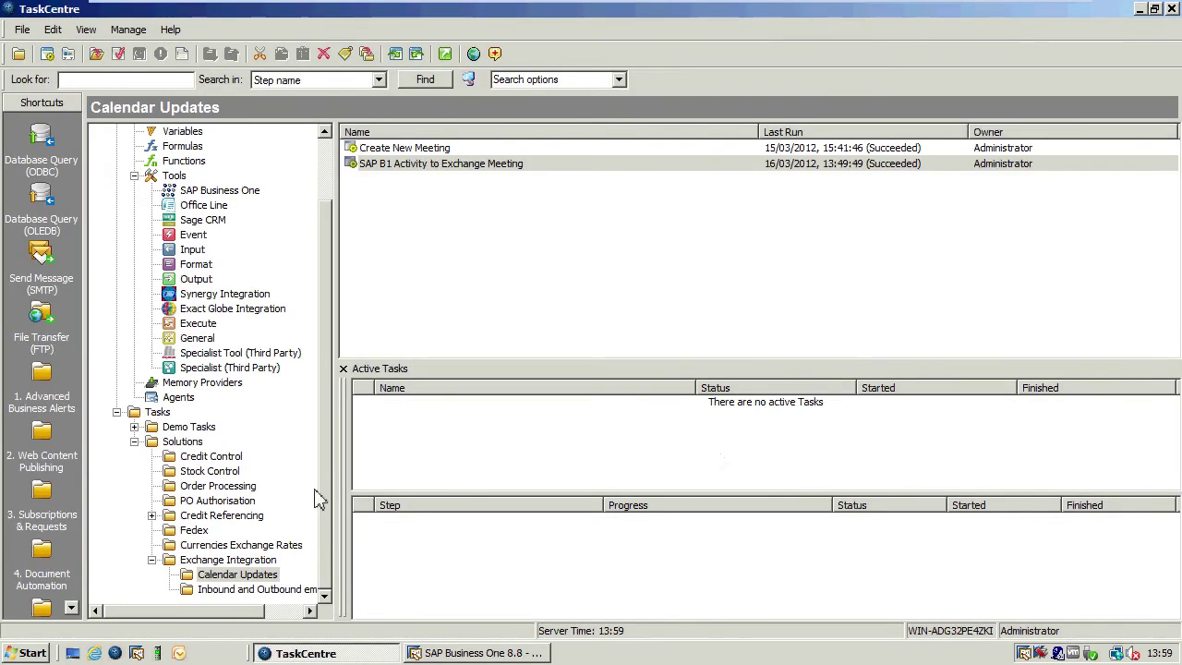
Append 'see Mr XYZ' to the remarks and set the start to 19 March at 15:00.
click(489, 656)
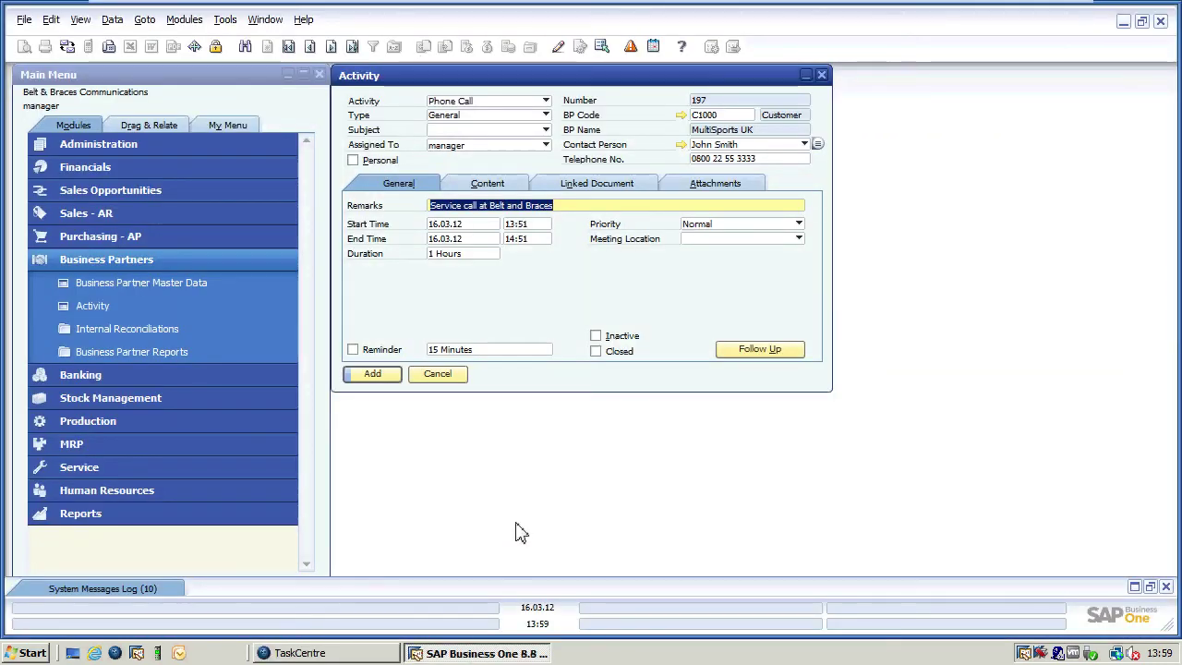
click(559, 207)
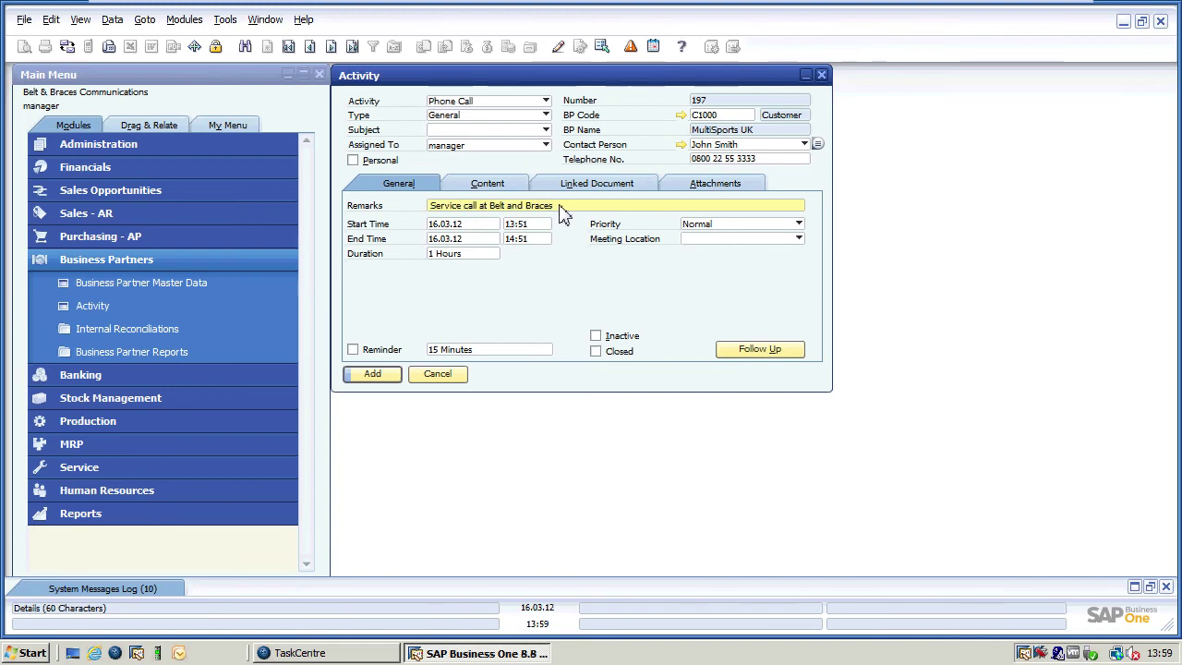
text(see Mr XYZ)
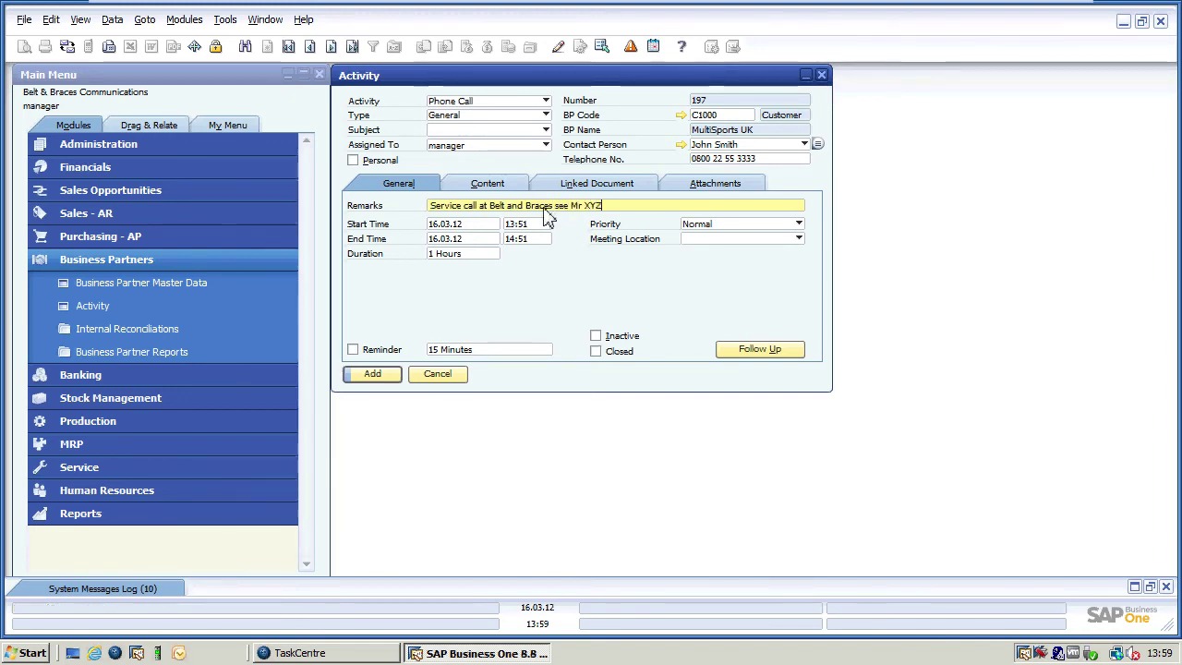
click(473, 226)
click(480, 226)
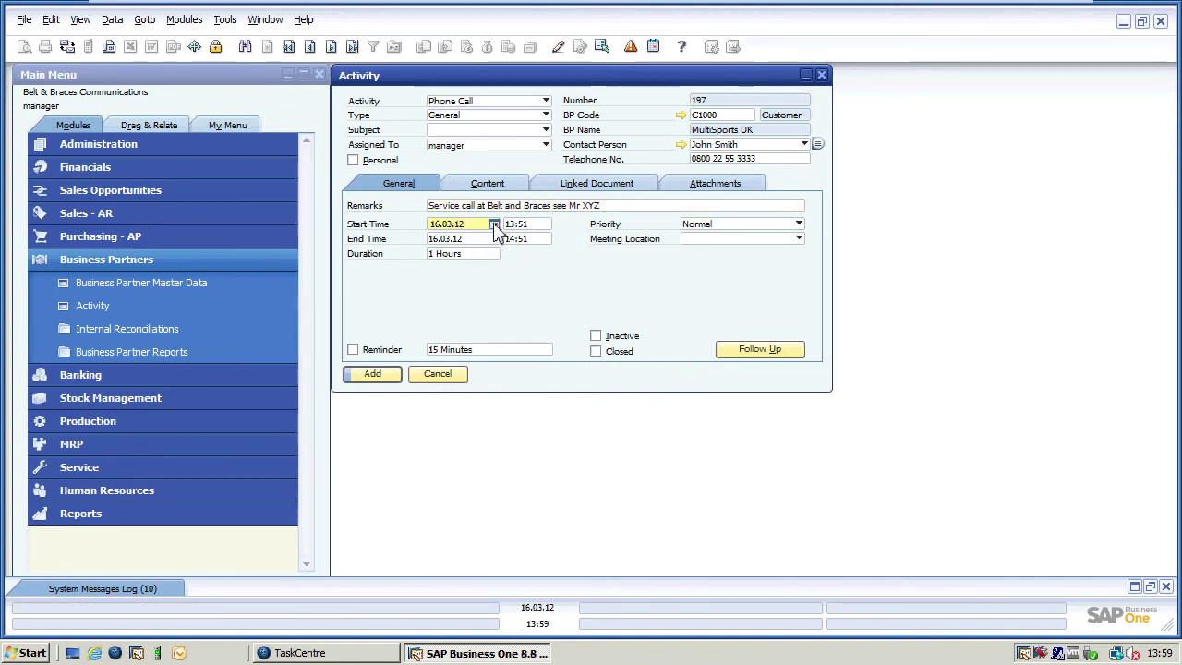
click(494, 224)
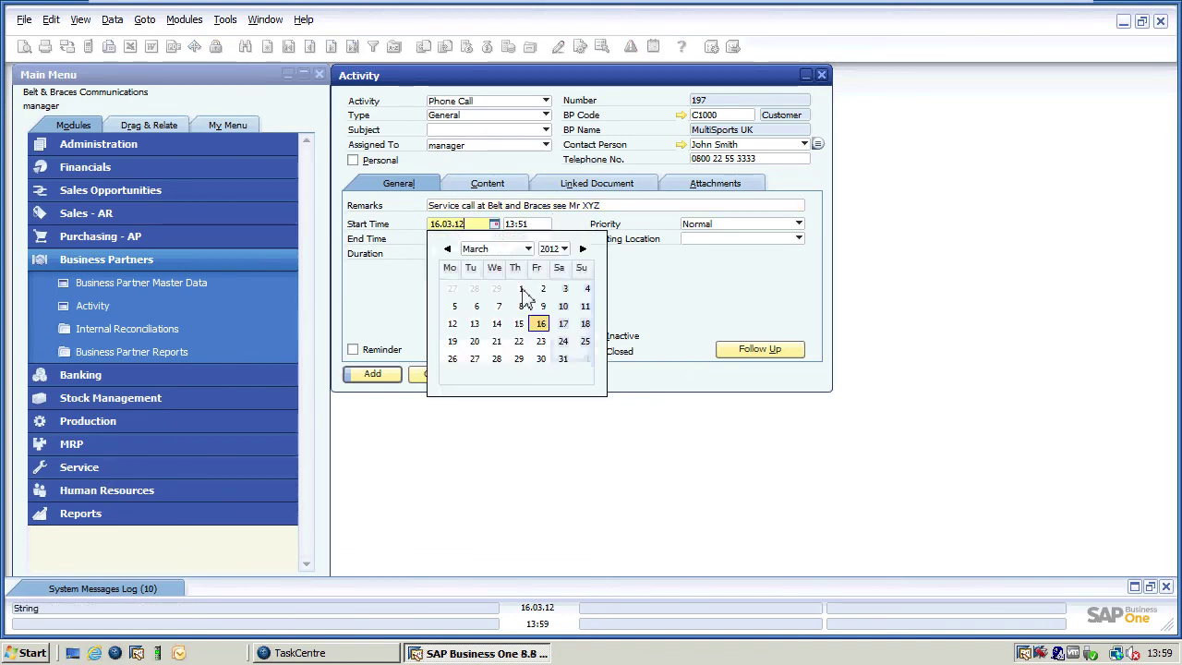
click(453, 341)
click(522, 226)
text(1500)
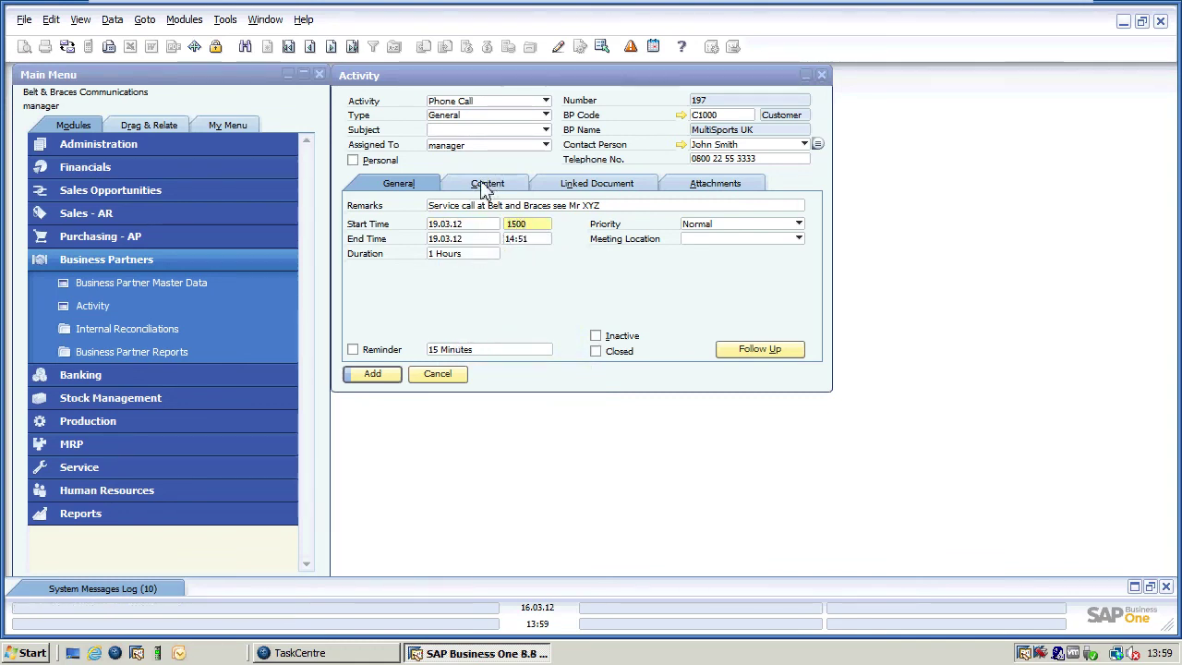
Review the Content tab and add the 15:00–16:00 phone-call activity.
click(487, 182)
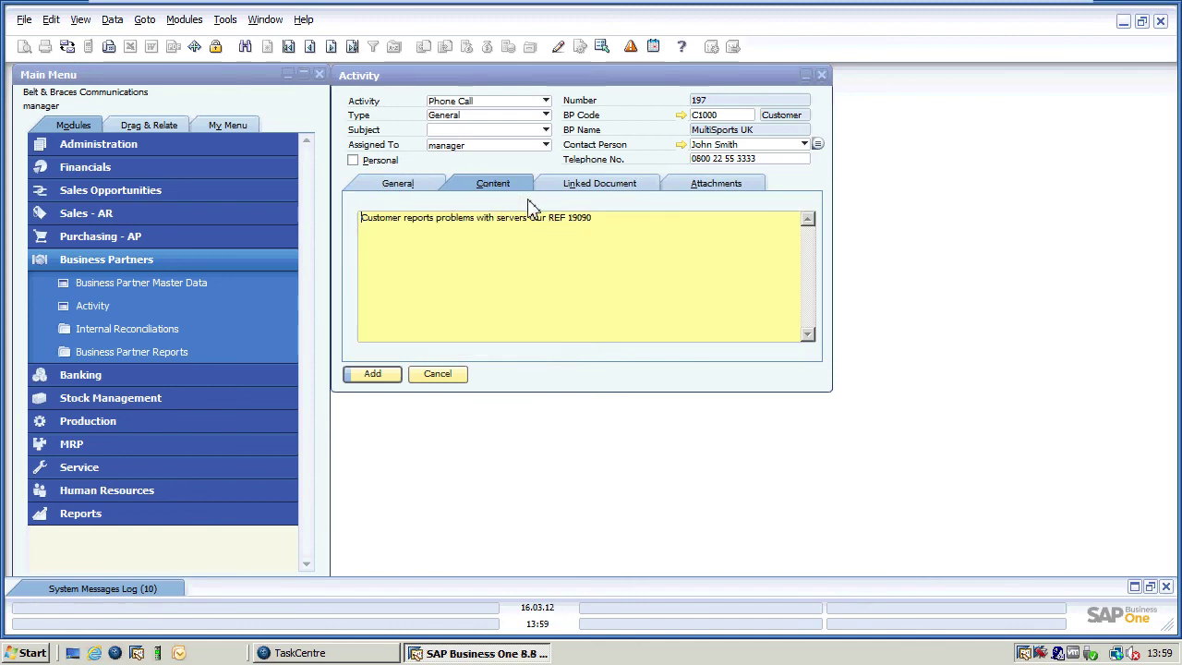
click(399, 184)
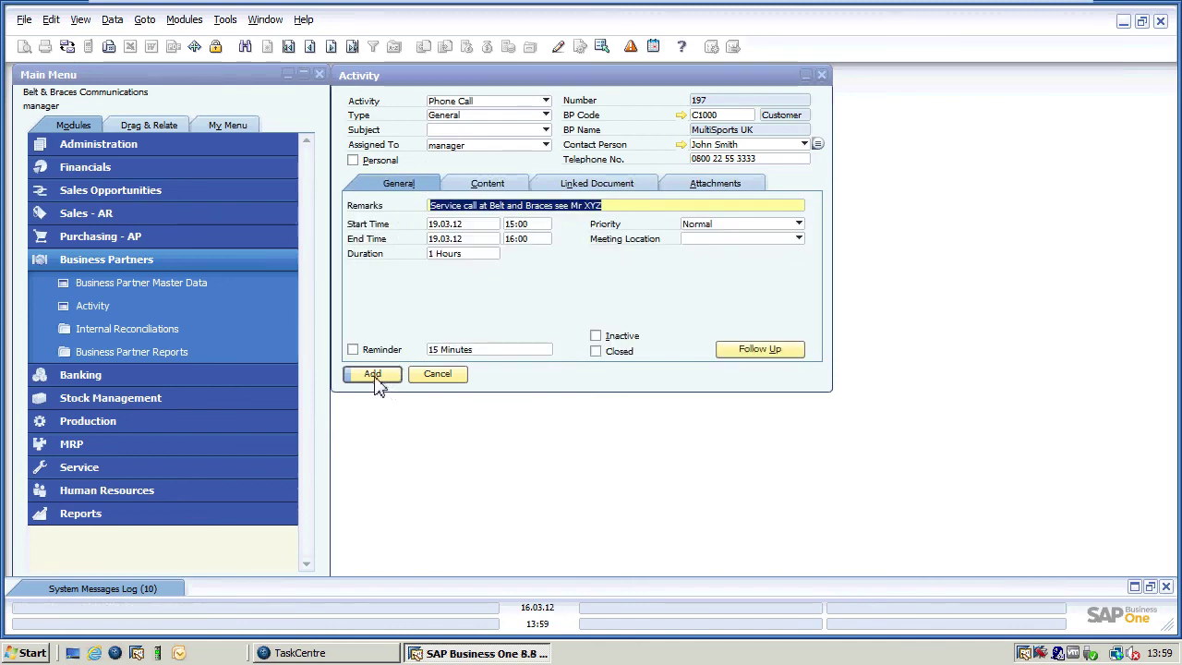
click(374, 373)
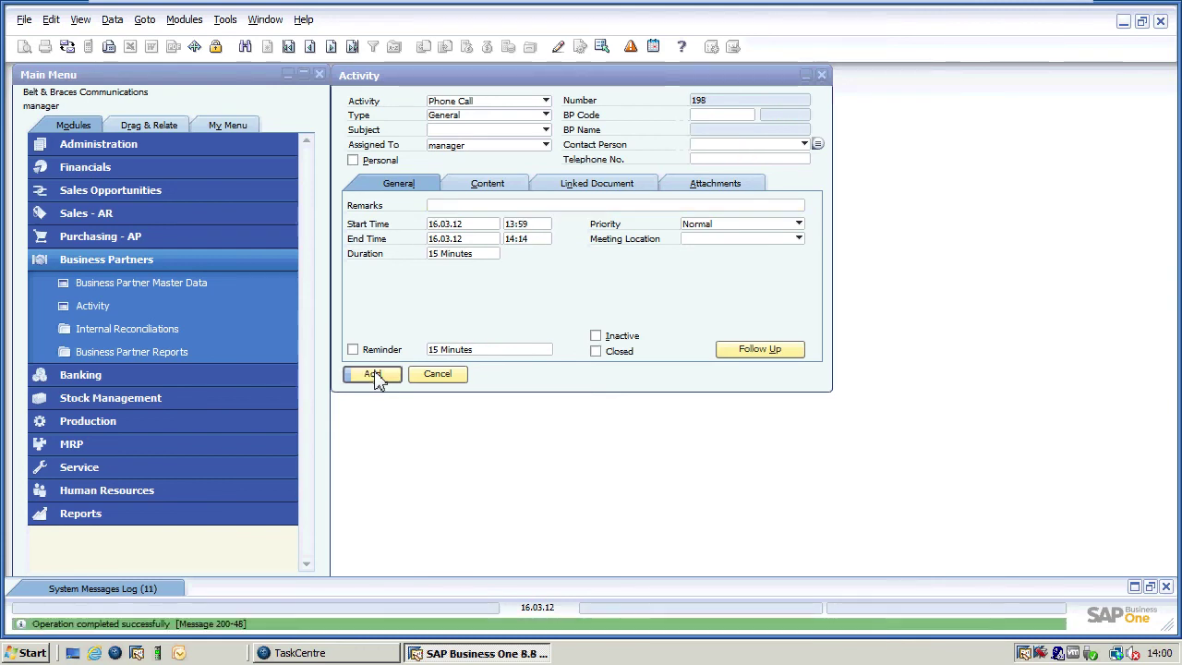
click(310, 653)
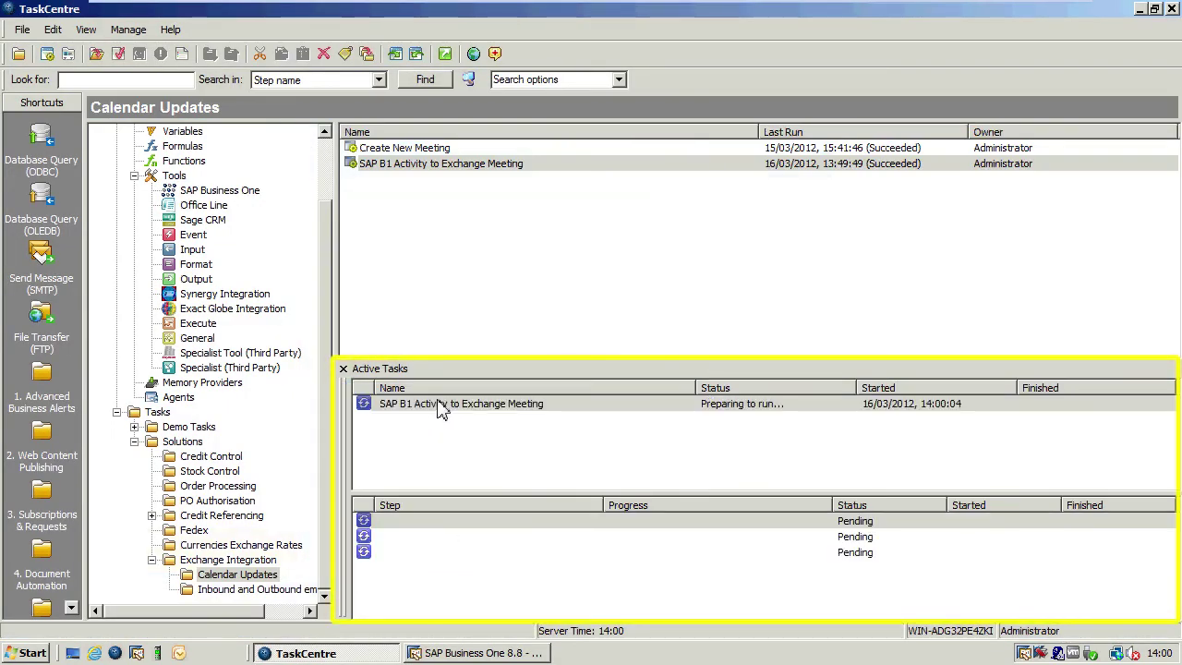
Watch the triggered Exchange Meeting task progress in Active Tasks, then switch to the Outlook machine.
click(436, 411)
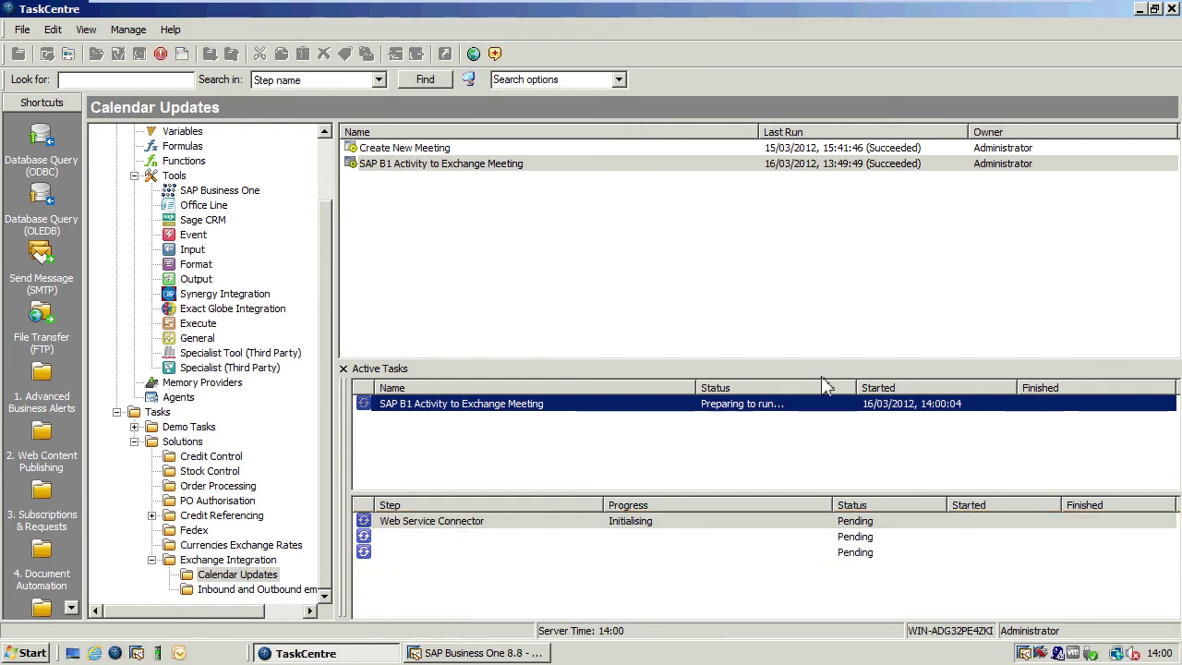
mouse_move(992, 10)
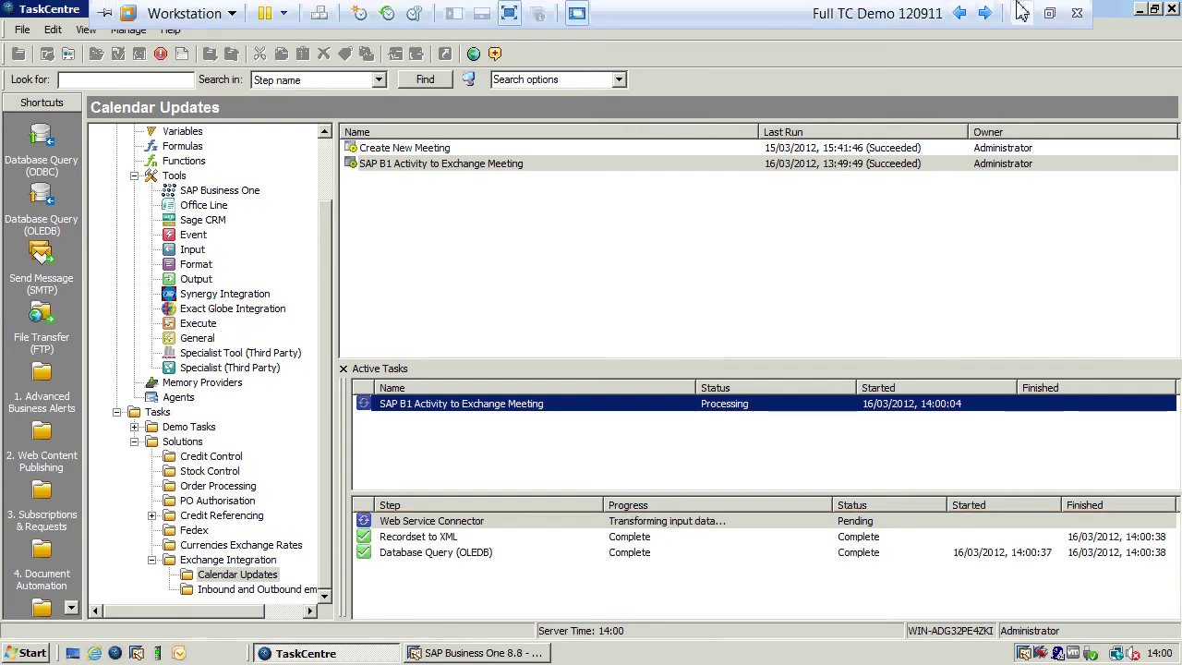
click(961, 18)
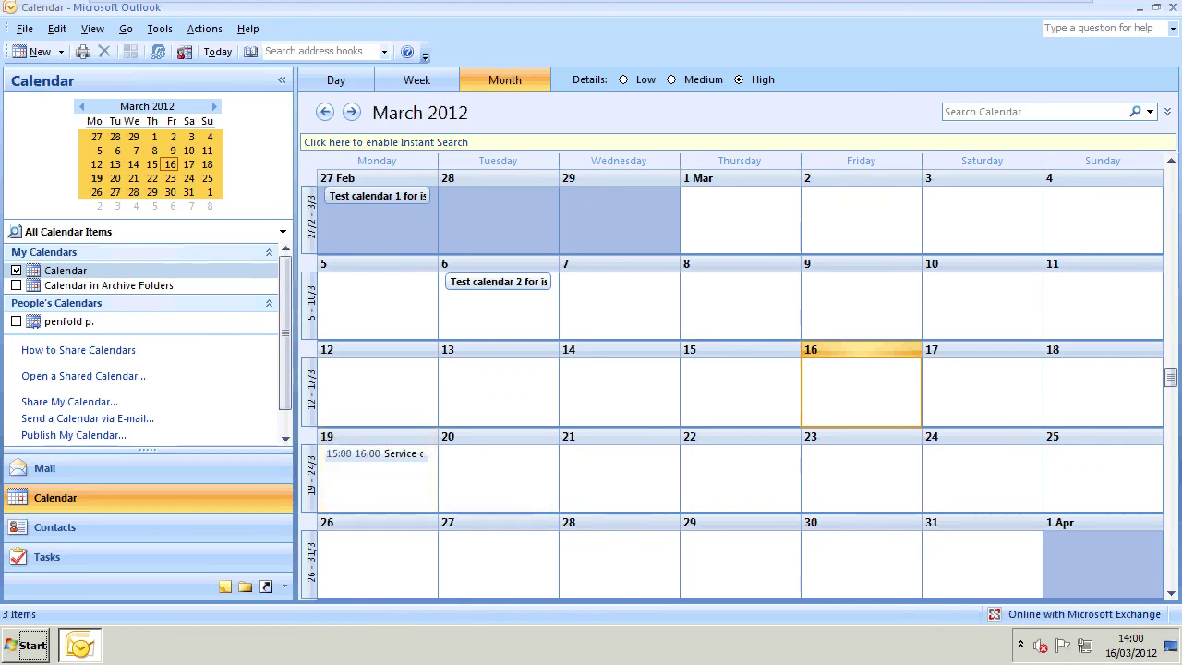
Open the 19 March 15:00 service call meeting and check its notes from SAP.
double_click(374, 453)
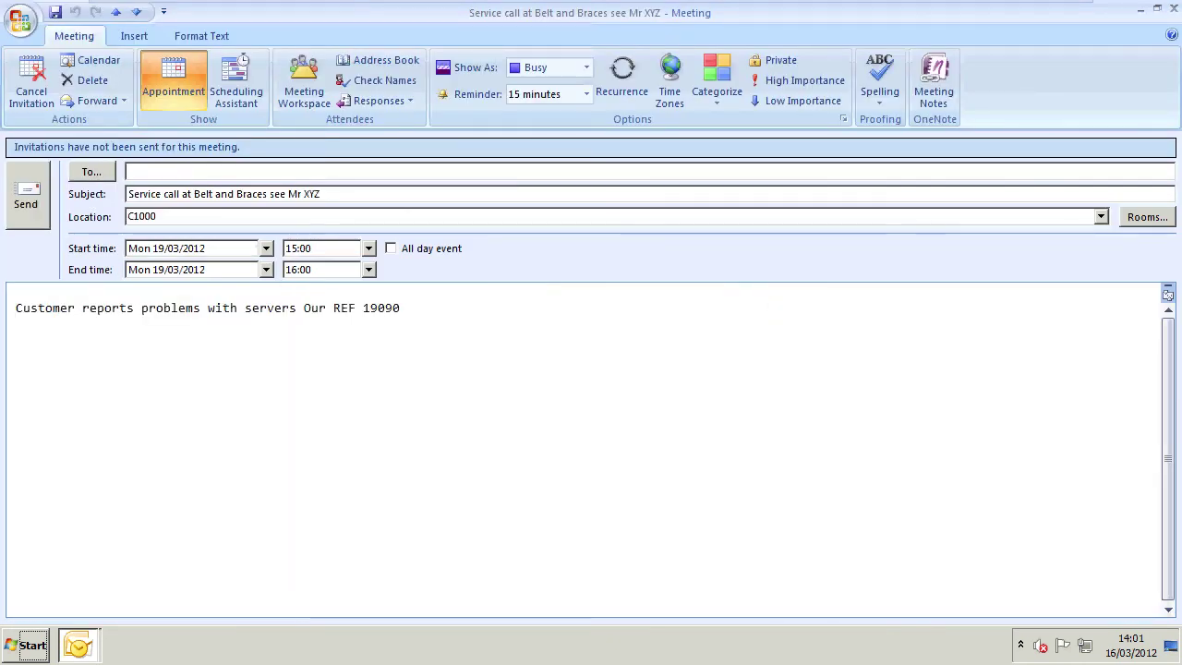
click(19, 323)
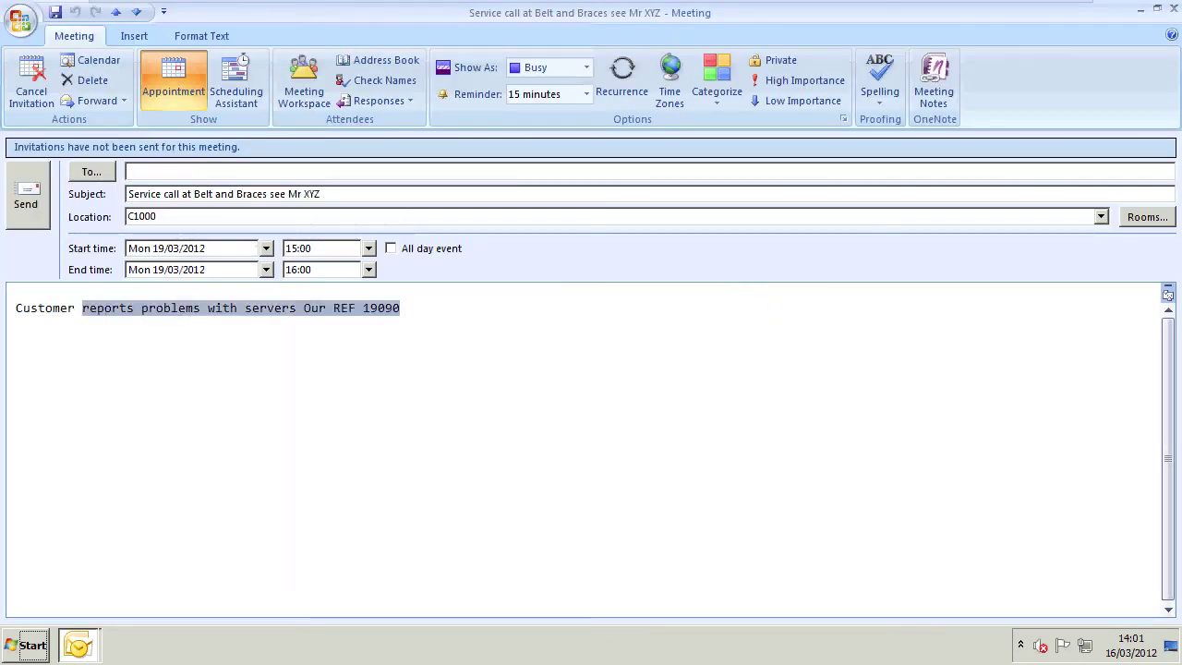